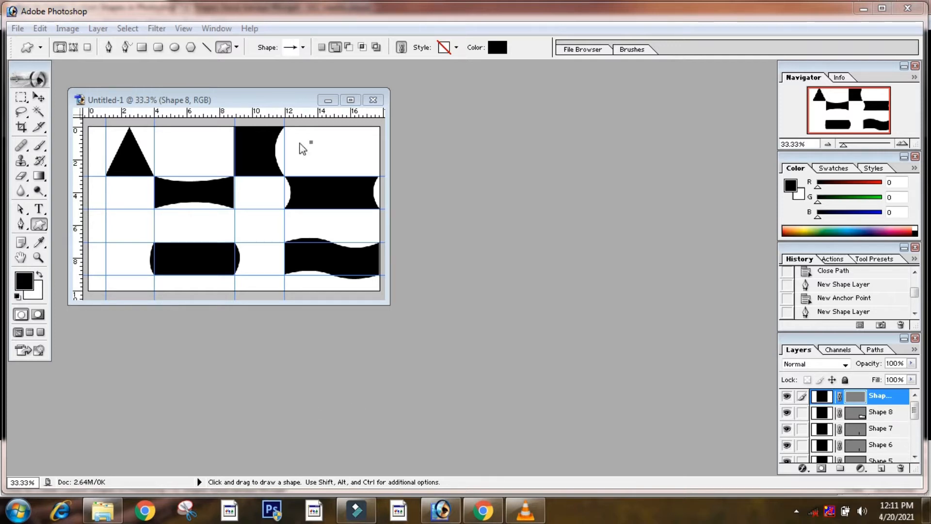
Step: Create a new white RGB document using the 1280 x 720 HDTV 720P preset at 72 pixels/inch
{"action": "left_click", "coordinate": [17, 30]}
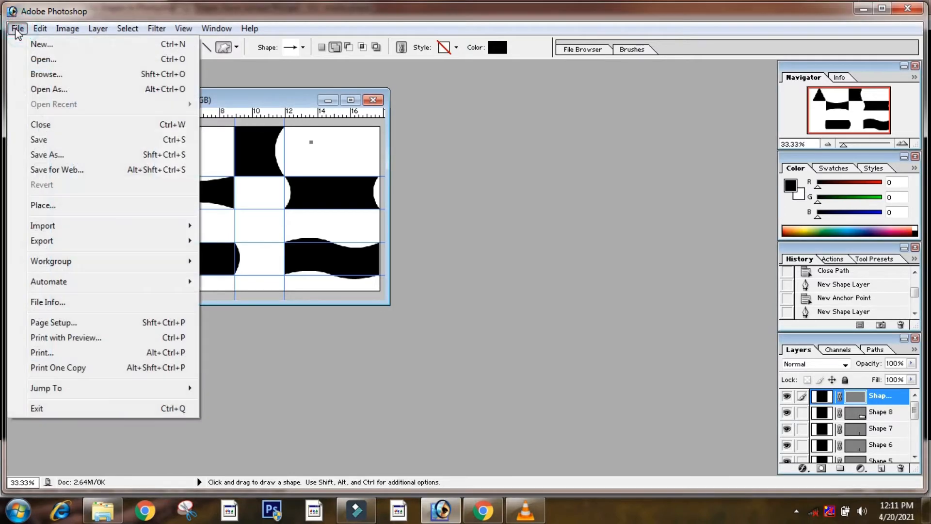
{"action": "left_click", "coordinate": [37, 44]}
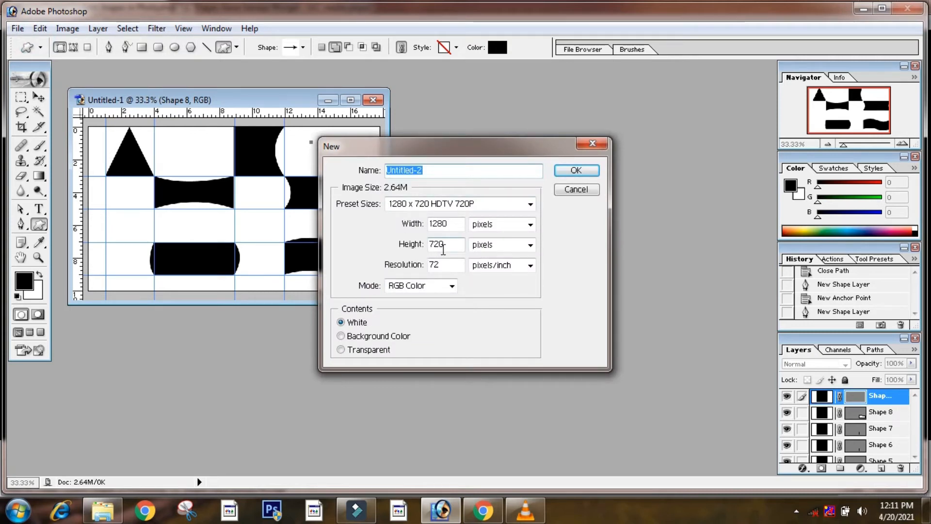
{"action": "left_click", "coordinate": [588, 173]}
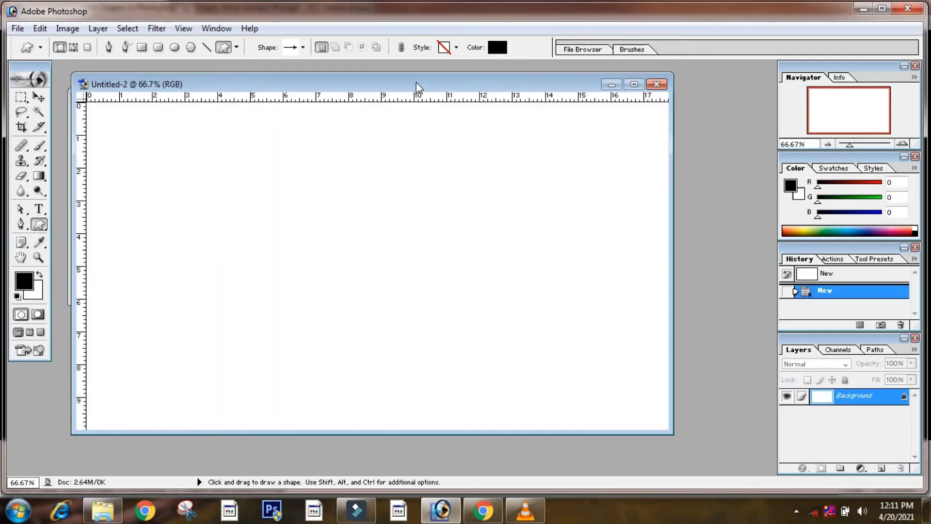
Step: Resize and place the new document window beside Untitled-1, zoomed out to 33.3% with its rulers shown
{"action": "left_click_drag", "start_coordinate": [417, 84], "coordinate": [588, 92]}
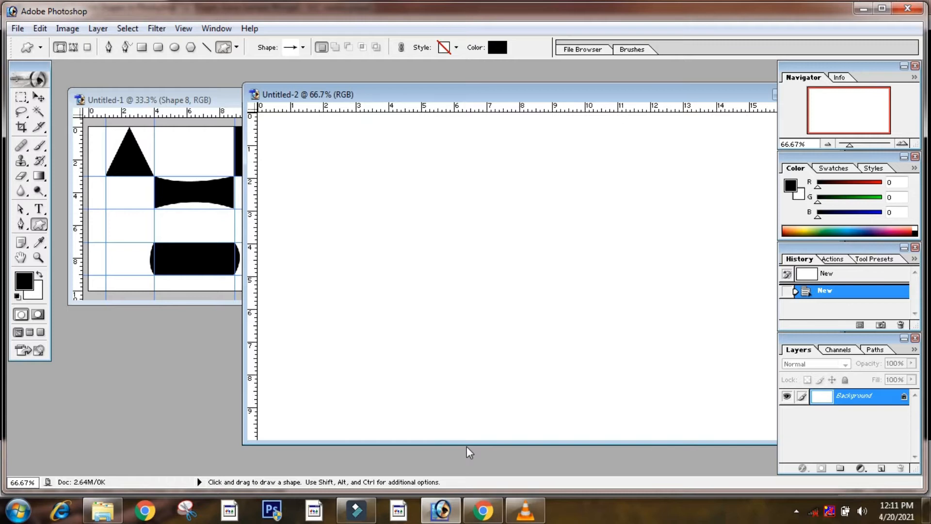
{"action": "left_click_drag", "start_coordinate": [466, 444], "coordinate": [466, 467]}
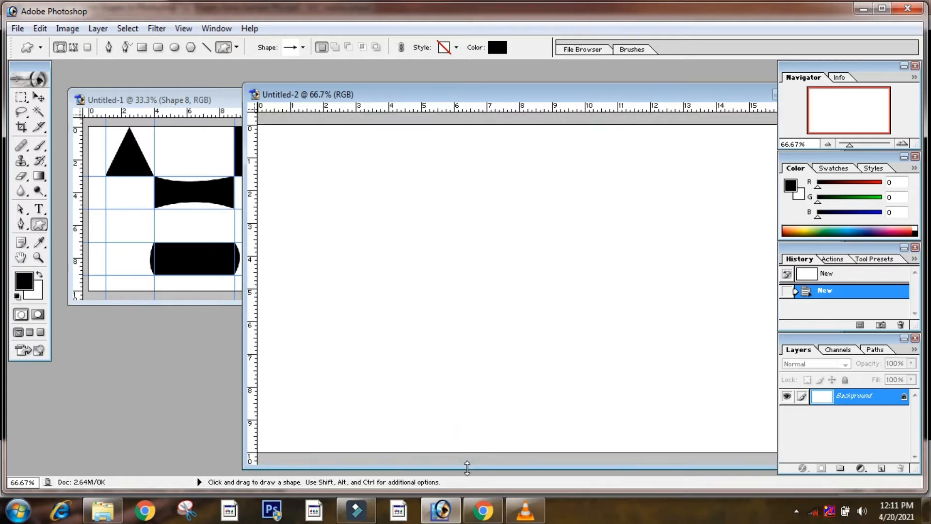
{"action": "key", "text": "ctrl+minus"}
{"action": "key", "text": "ctrl+minus"}
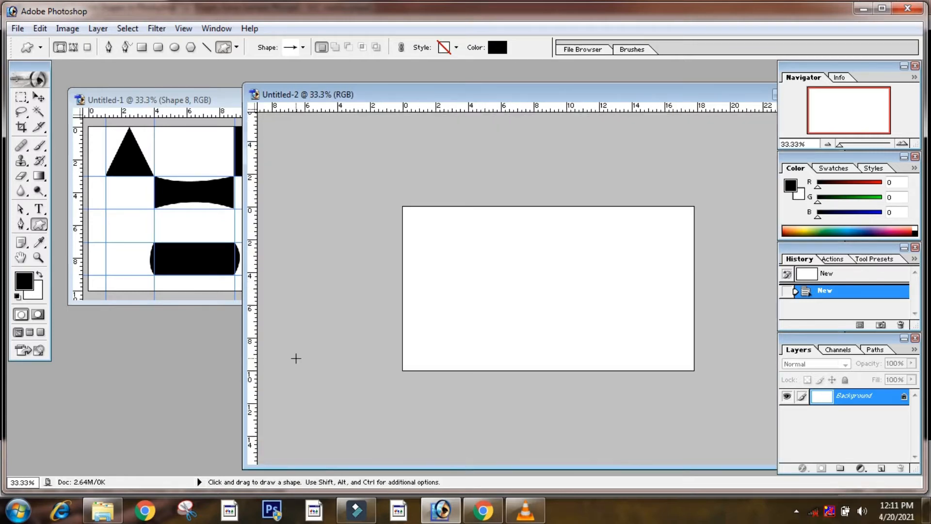
{"action": "left_click_drag", "start_coordinate": [241, 326], "coordinate": [482, 337]}
{"action": "left_click_drag", "start_coordinate": [659, 89], "coordinate": [525, 78]}
{"action": "key", "text": "ctrl+r"}
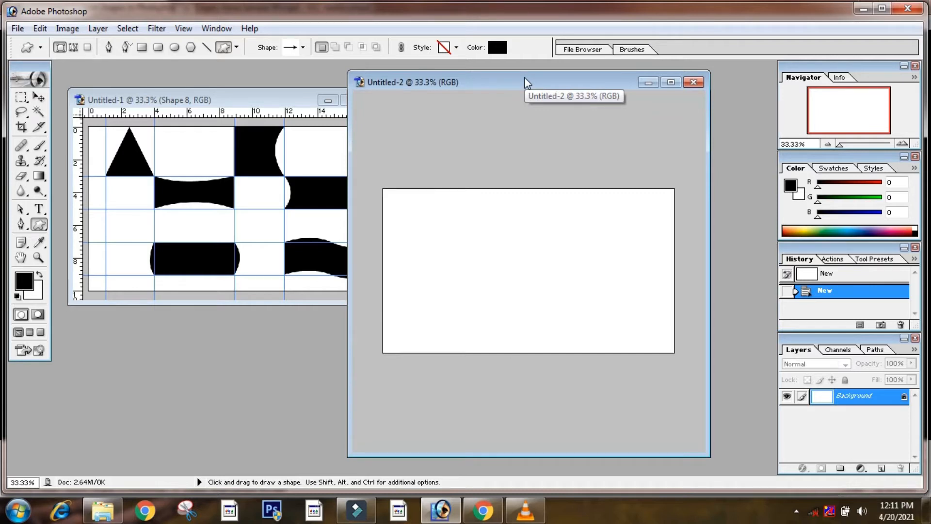
{"action": "key", "text": "ctrl"}
{"action": "key", "text": "ctrl+r"}
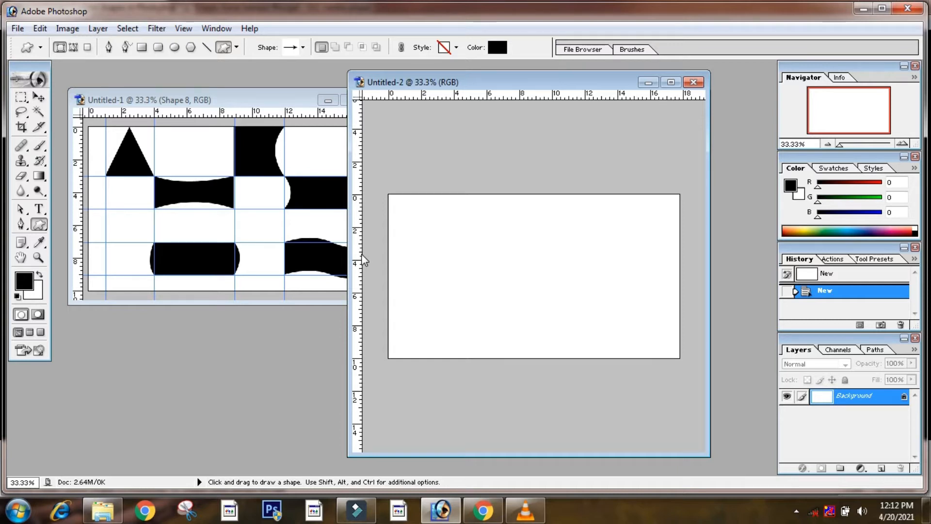
Step: Add a vertical and a horizontal guide through the canvas centre, plus a vertical guide at about 1 on the ruler
{"action": "left_click_drag", "start_coordinate": [362, 255], "coordinate": [536, 253]}
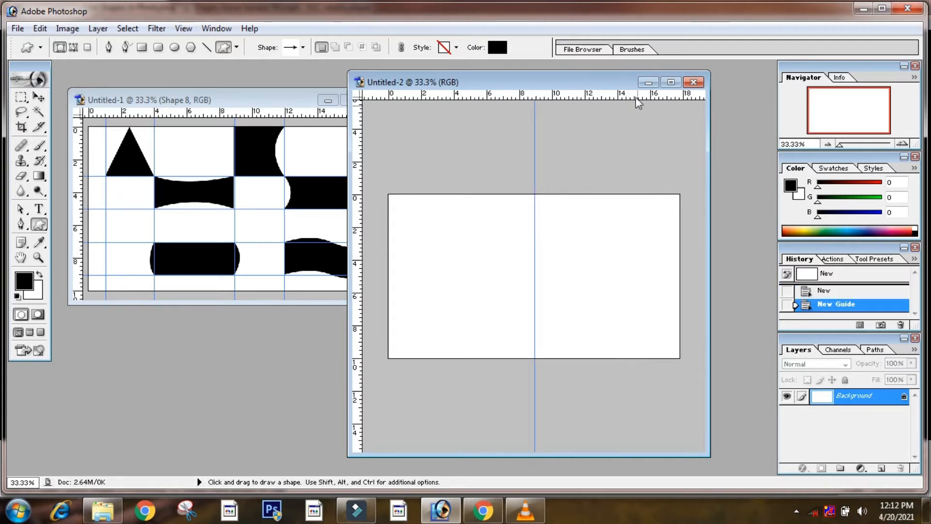
{"action": "left_click_drag", "start_coordinate": [570, 96], "coordinate": [561, 277]}
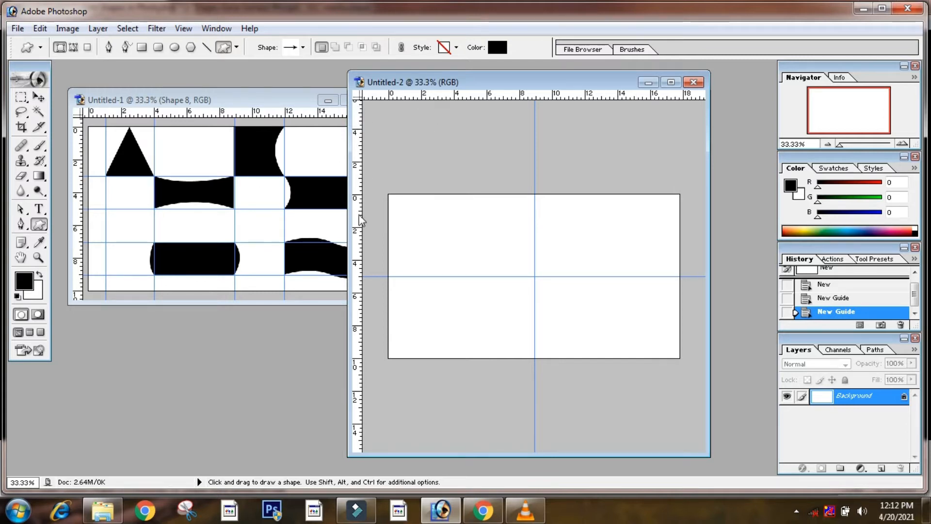
{"action": "left_click_drag", "start_coordinate": [361, 215], "coordinate": [406, 212]}
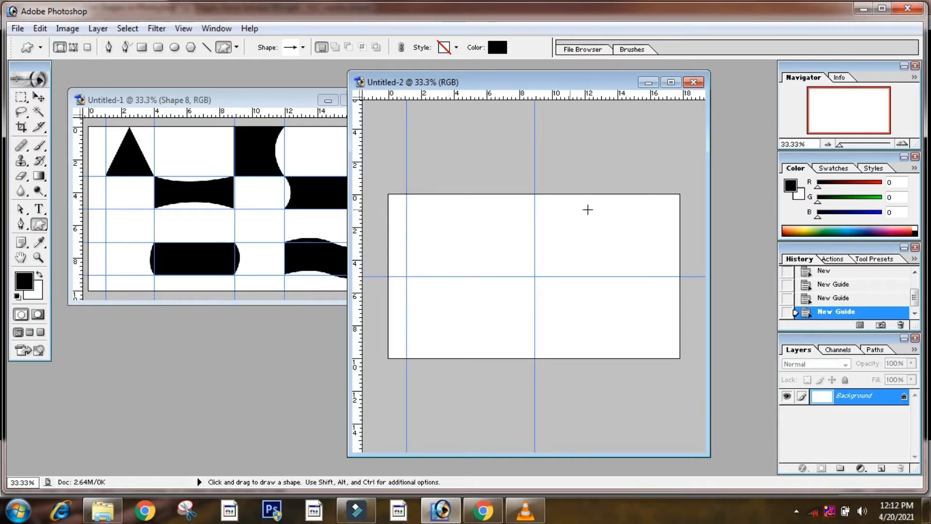
Step: Widen the document window, zoom to 50%, and add a vertical guide at about 4 and horizontal guides at 0 and 3
{"action": "left_click_drag", "start_coordinate": [708, 196], "coordinate": [760, 196]}
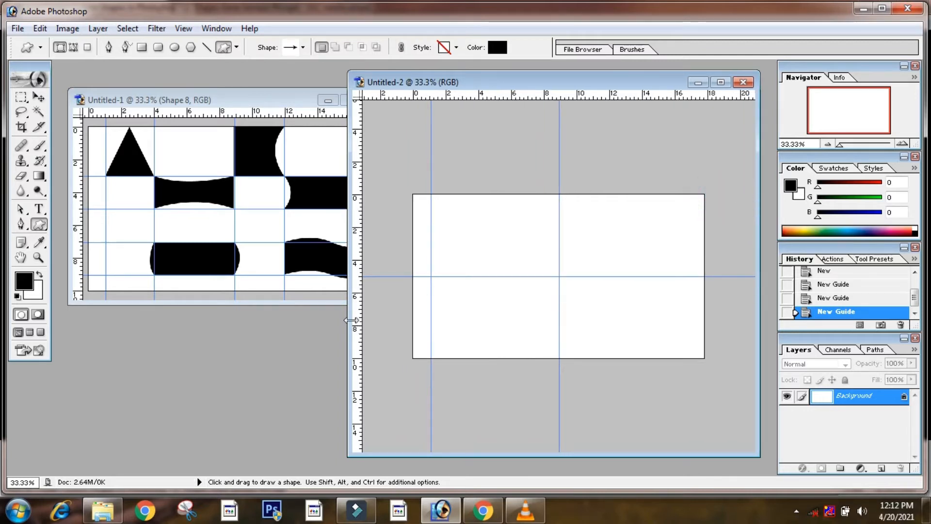
{"action": "left_click_drag", "start_coordinate": [351, 320], "coordinate": [271, 320]}
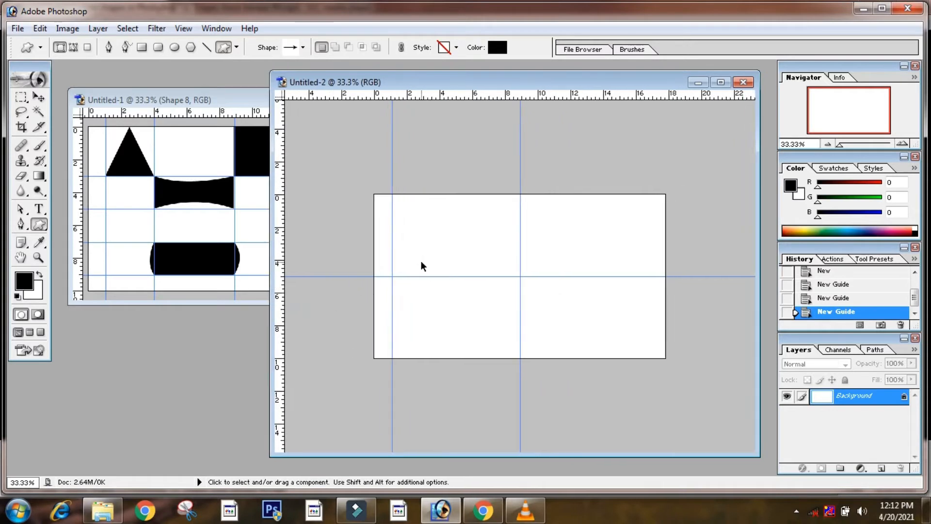
{"action": "key", "text": "ctrl+plus"}
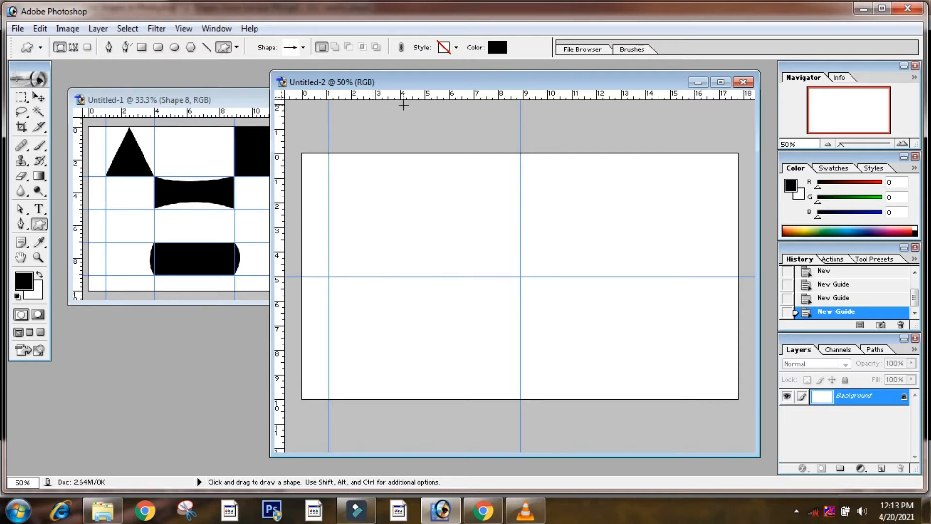
{"action": "left_click_drag", "start_coordinate": [282, 231], "coordinate": [399, 231]}
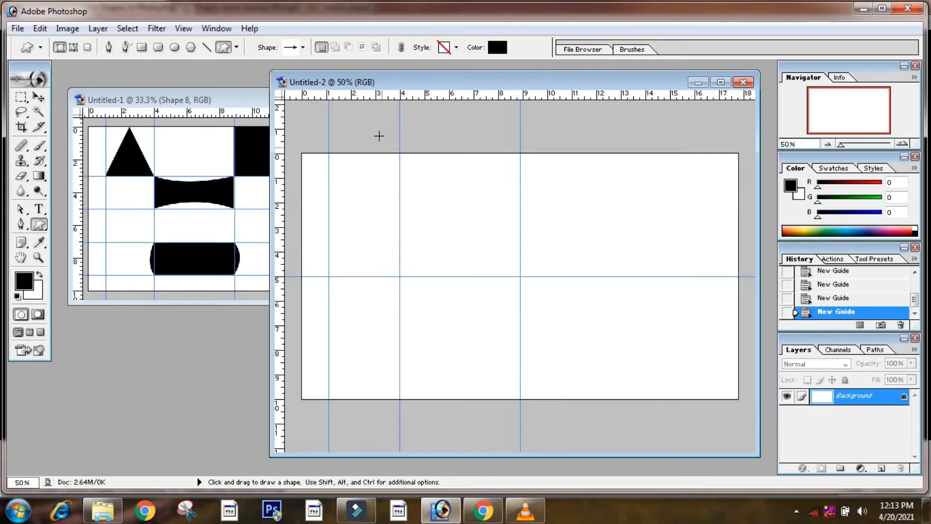
{"action": "left_click_drag", "start_coordinate": [377, 94], "coordinate": [390, 226]}
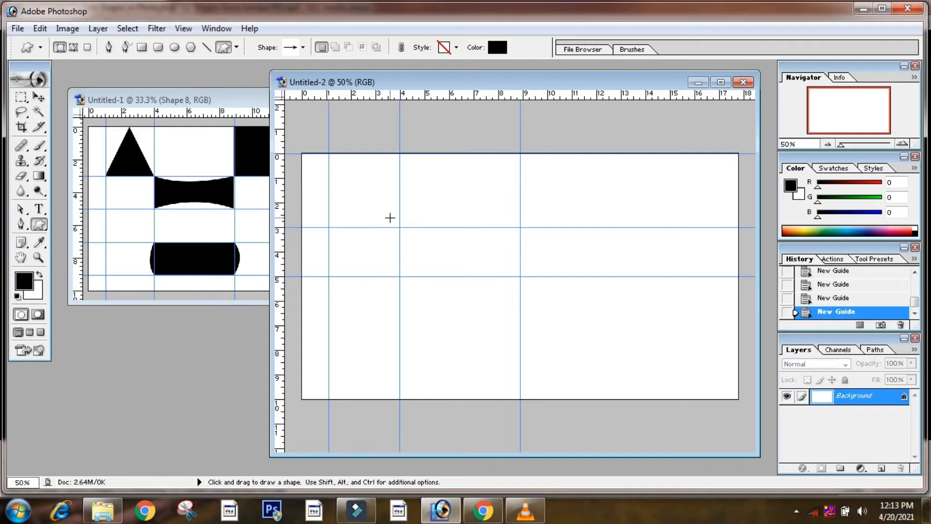
Step: Draw a closed black triangle with the Pen tool, apex on the canvas's upper edge and base corners on the guide intersections at ruler mark 3
{"action": "left_click", "coordinate": [21, 225]}
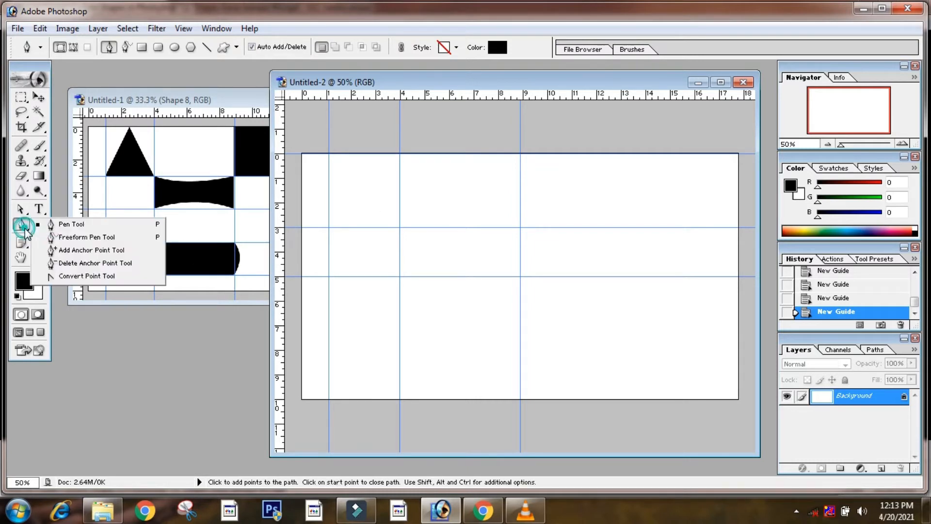
{"action": "left_click", "coordinate": [54, 226]}
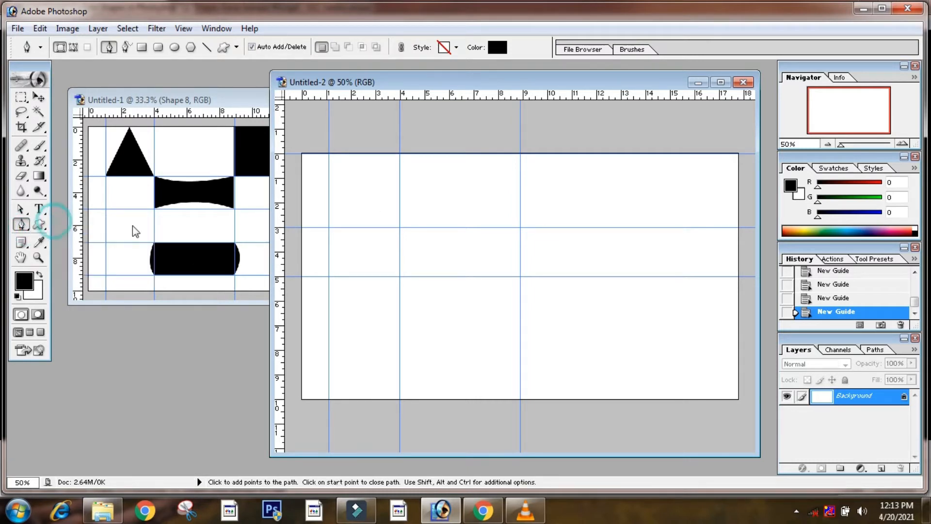
{"action": "left_click", "coordinate": [365, 154]}
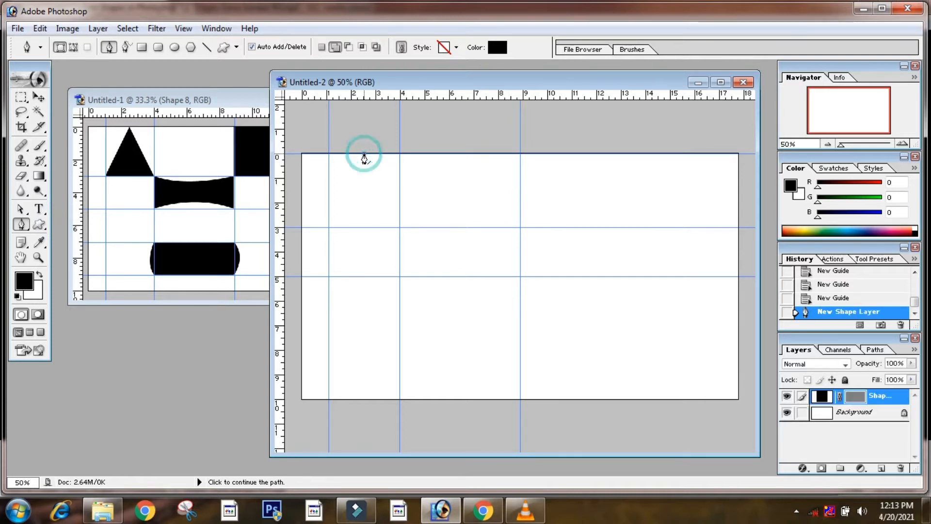
{"action": "left_click", "coordinate": [329, 227]}
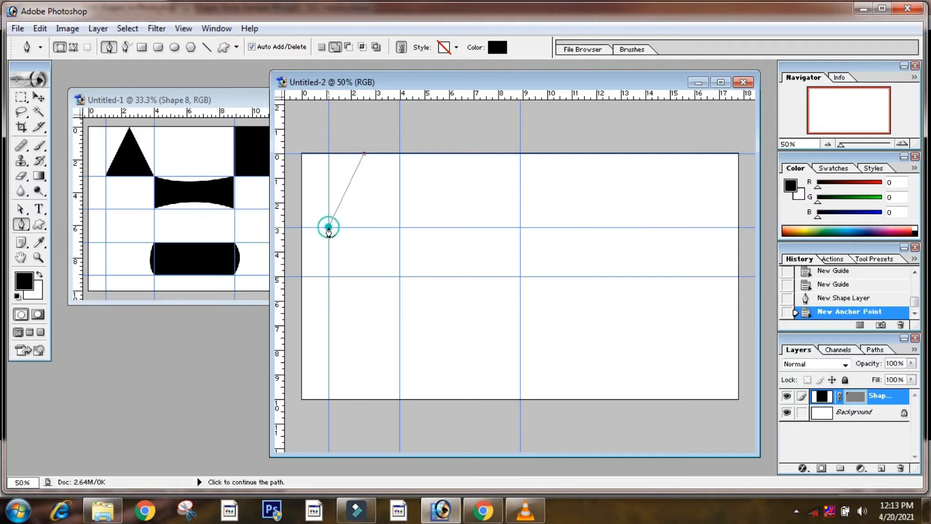
{"action": "left_click", "coordinate": [399, 228]}
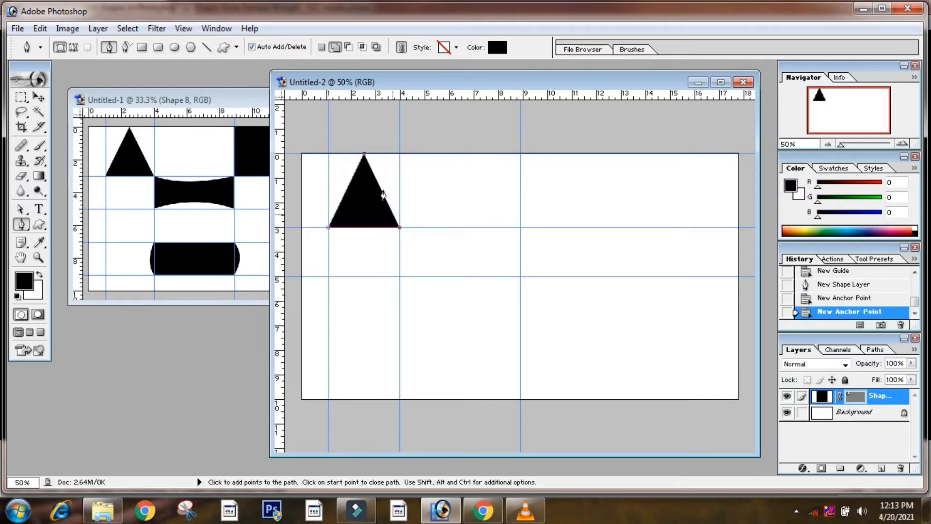
{"action": "left_click", "coordinate": [364, 156]}
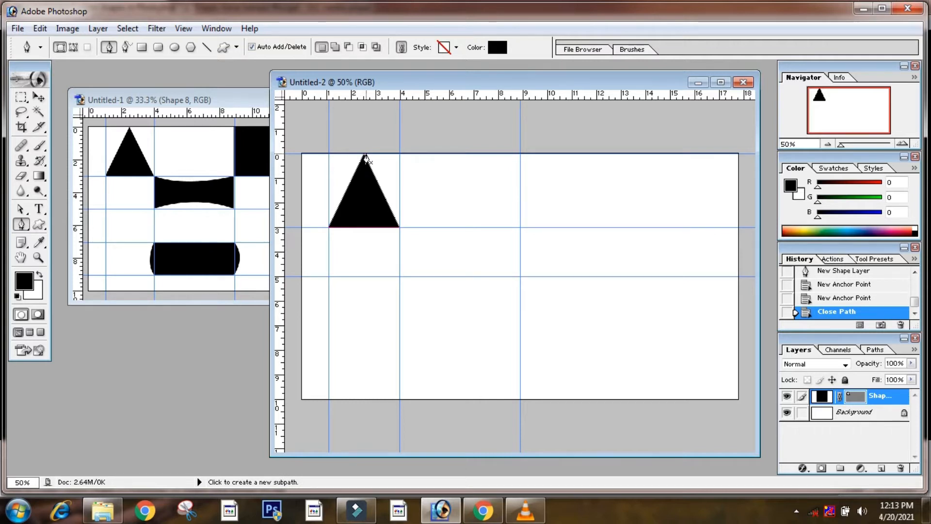
{"action": "left_click", "coordinate": [40, 28]}
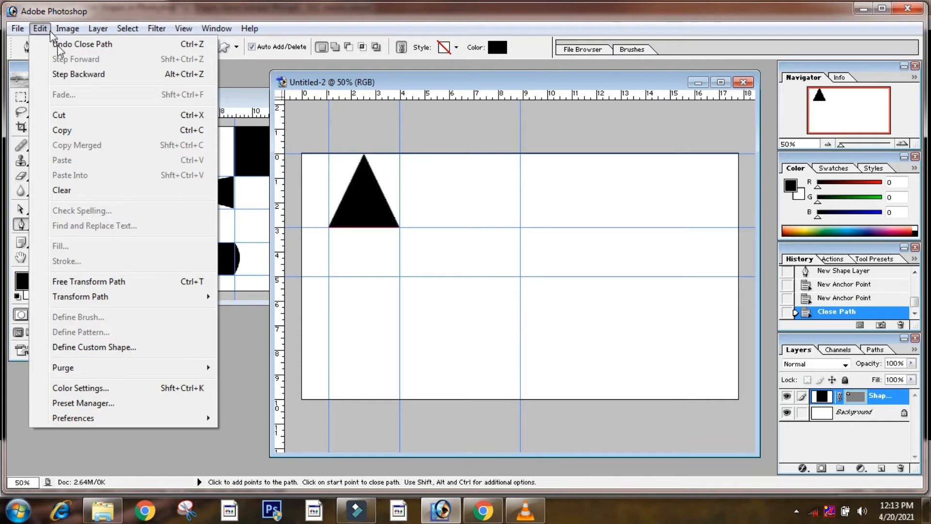
{"action": "left_click", "coordinate": [117, 345]}
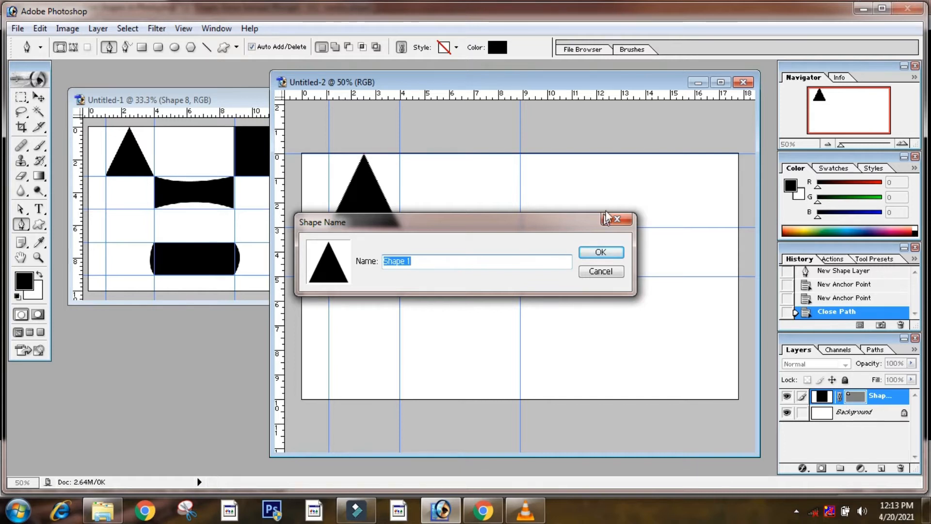
{"action": "left_click", "coordinate": [616, 226]}
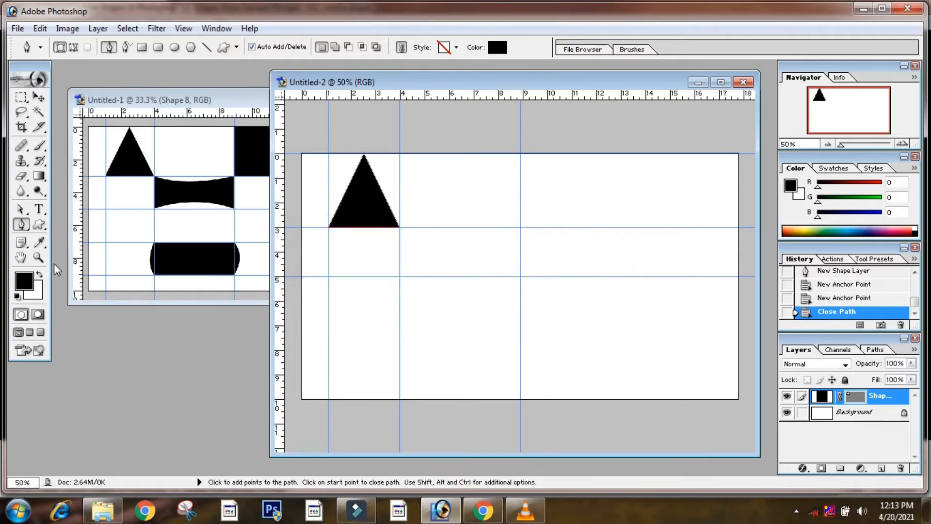
Step: Look through the Custom Shape tool's shape library before defining the triangle
{"action": "left_click_drag", "start_coordinate": [38, 224], "coordinate": [98, 293]}
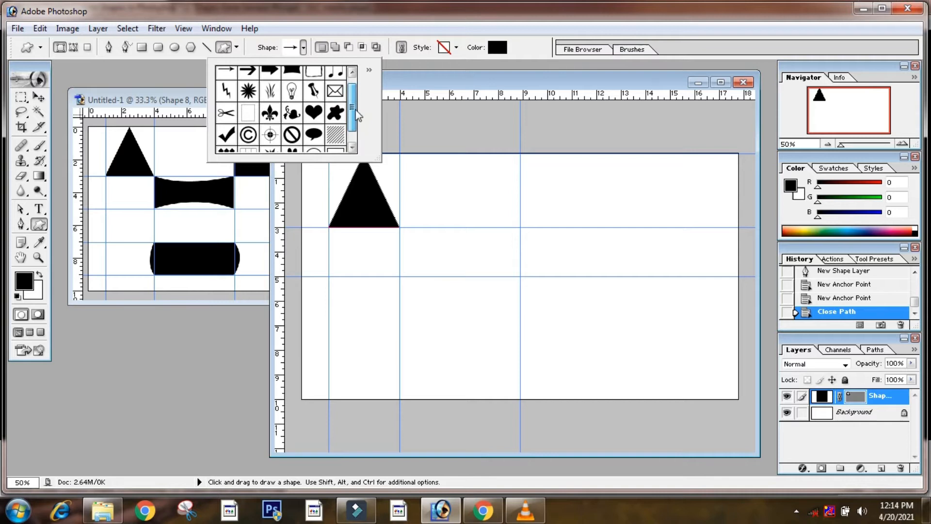
{"action": "left_click_drag", "start_coordinate": [356, 120], "coordinate": [355, 101]}
{"action": "left_click", "coordinate": [190, 74]}
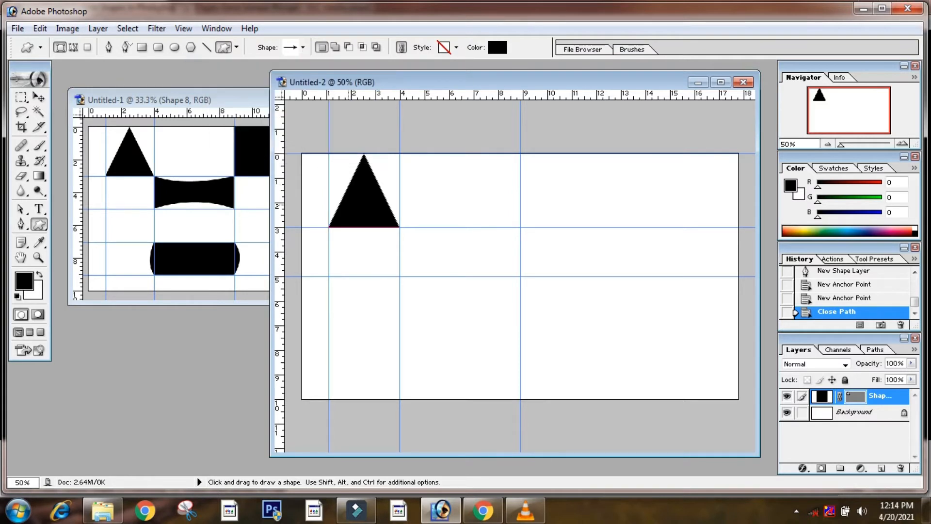
Step: Define the triangle as a custom shape named Shape 1
{"action": "left_click", "coordinate": [40, 28]}
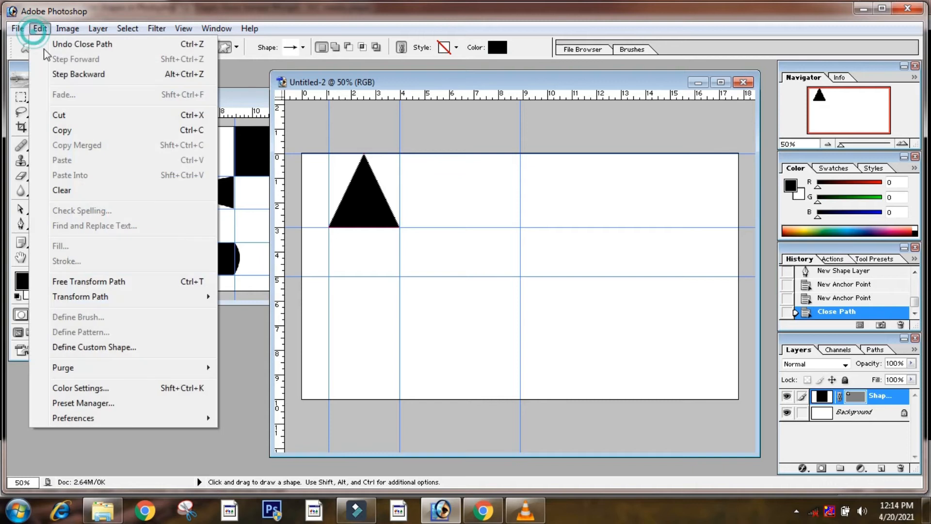
{"action": "left_click", "coordinate": [94, 347]}
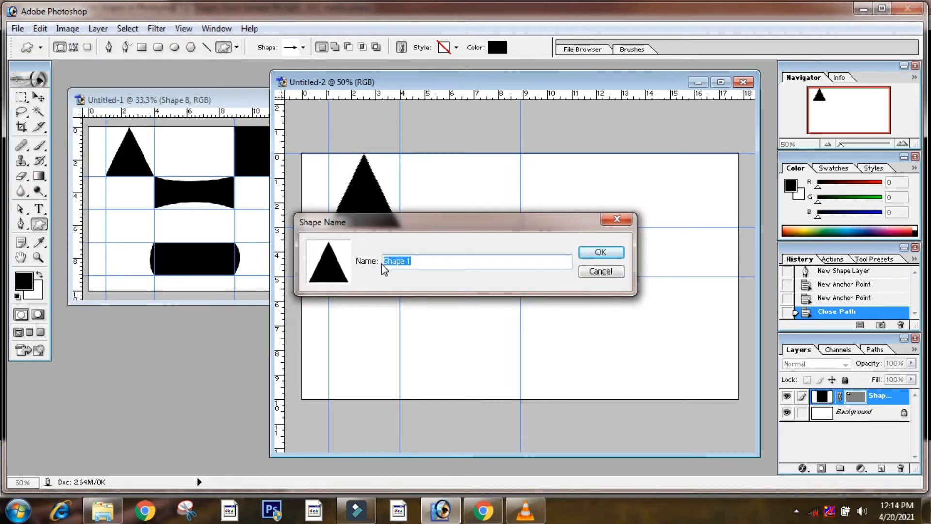
{"action": "left_click", "coordinate": [599, 252]}
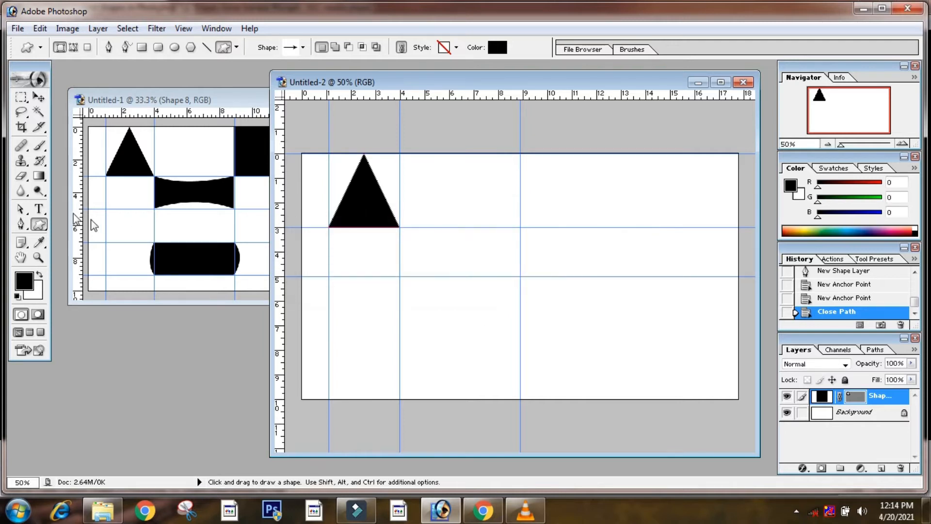
Step: Check the end of the custom shape library for the newly defined triangle
{"action": "left_click_drag", "start_coordinate": [39, 225], "coordinate": [99, 289]}
{"action": "left_click", "coordinate": [303, 48]}
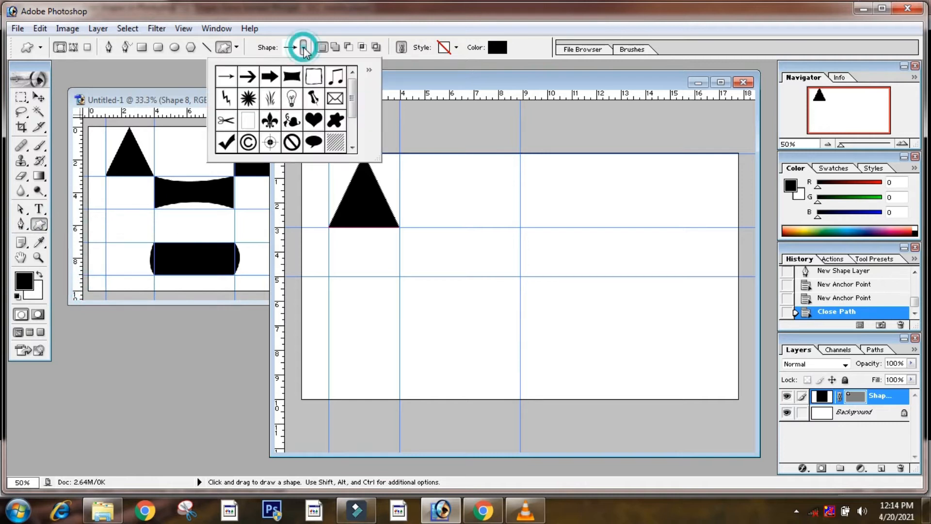
{"action": "left_click_drag", "start_coordinate": [353, 100], "coordinate": [361, 134]}
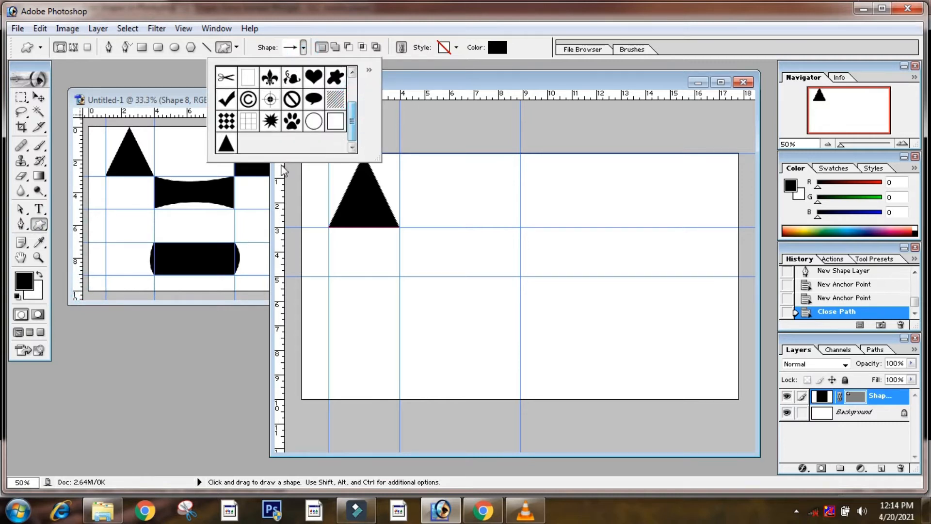